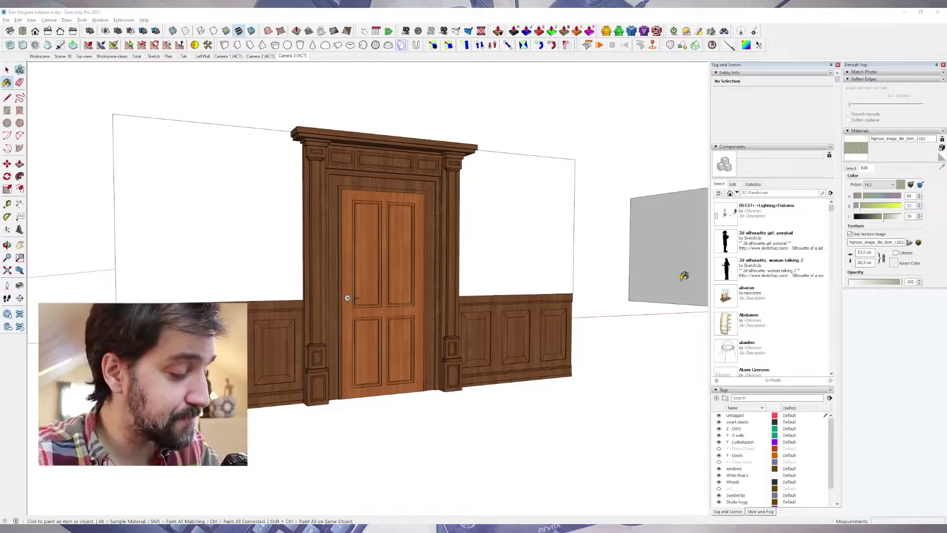
pyautogui.hotkey('alt', 'Tab')
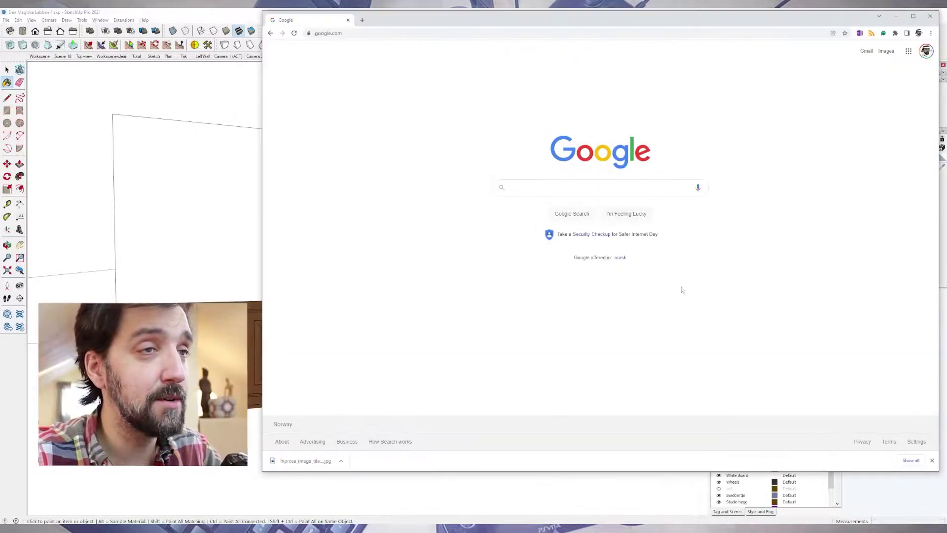
pyautogui.moveTo(582, 20)
pyautogui.mouseDown()
pyautogui.moveTo(445, 80)
pyautogui.moveTo(463, 53)
pyautogui.mouseUp()
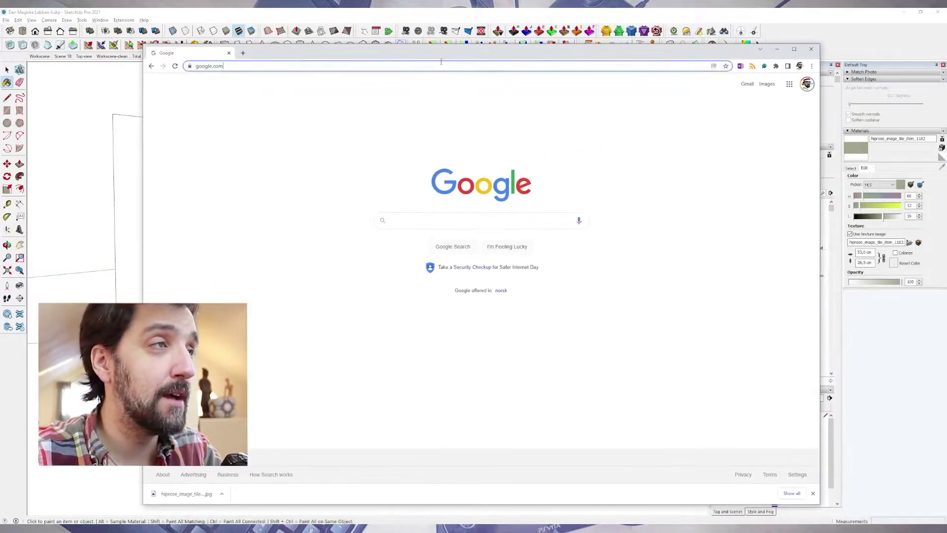
pyautogui.click(437, 65)
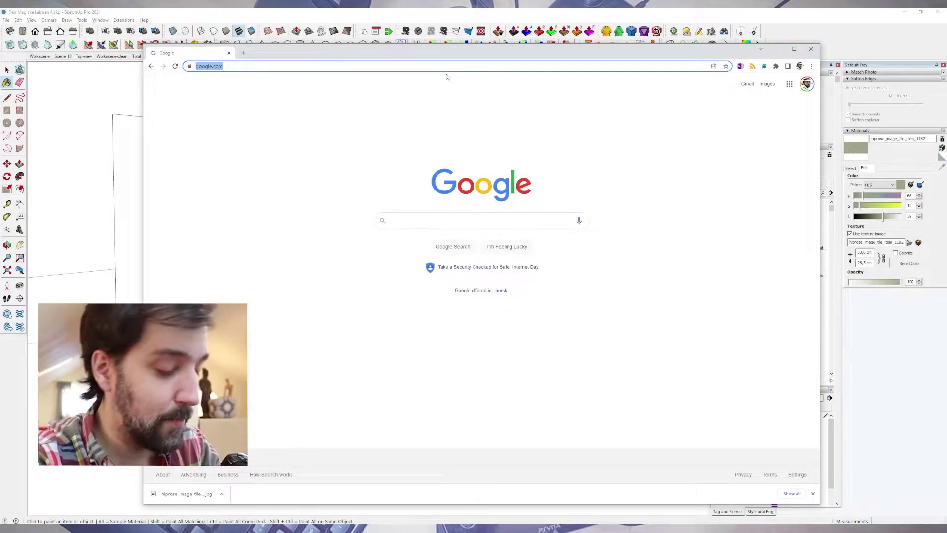
pyautogui.write('www.')
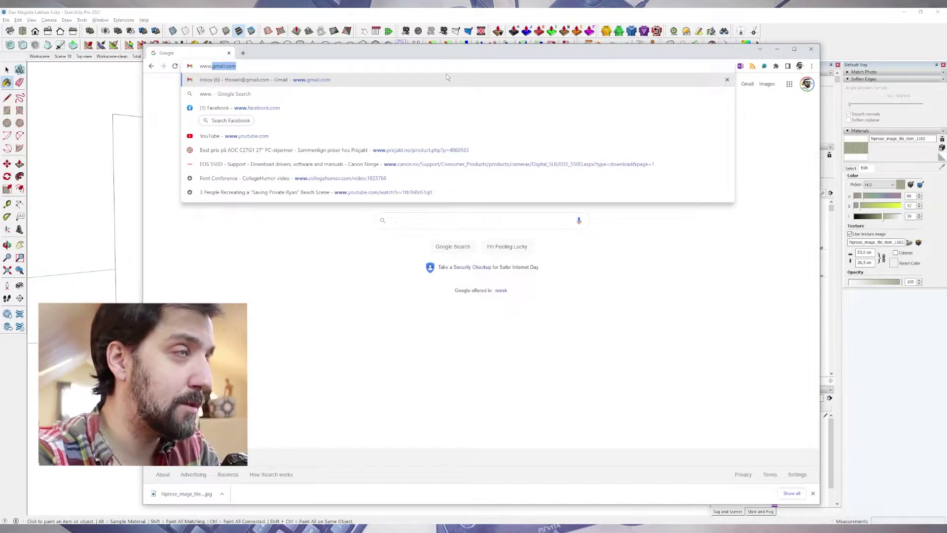
pyautogui.write('wal')
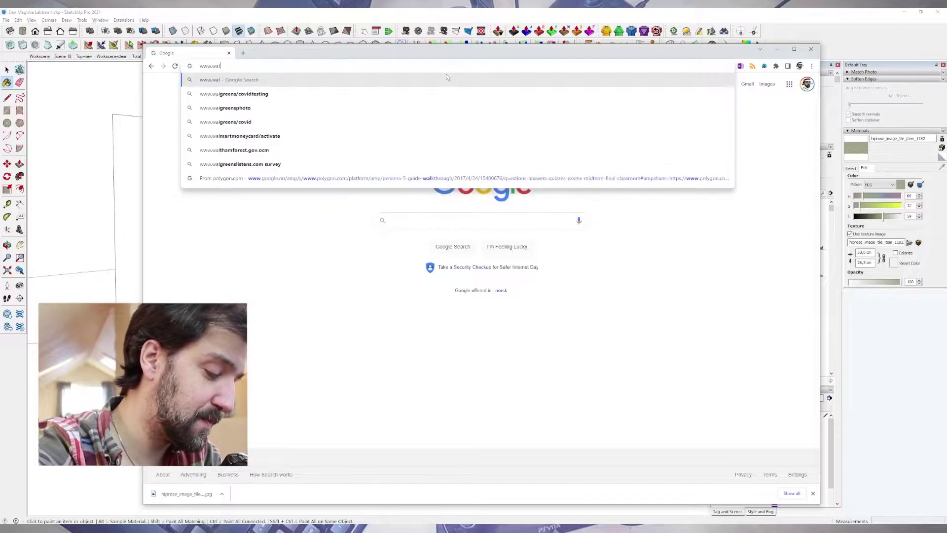
pyautogui.write('lpa')
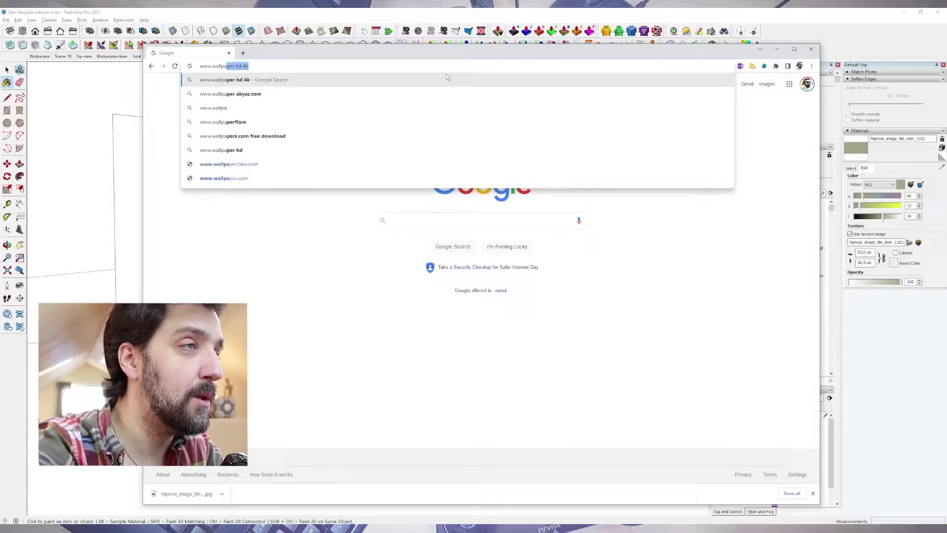
pyautogui.write('per')
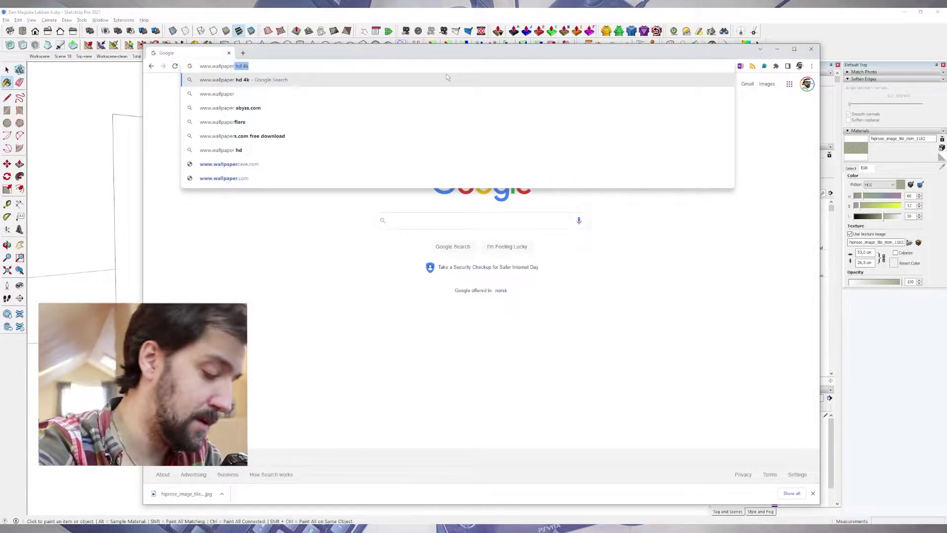
pyautogui.write('match.com')
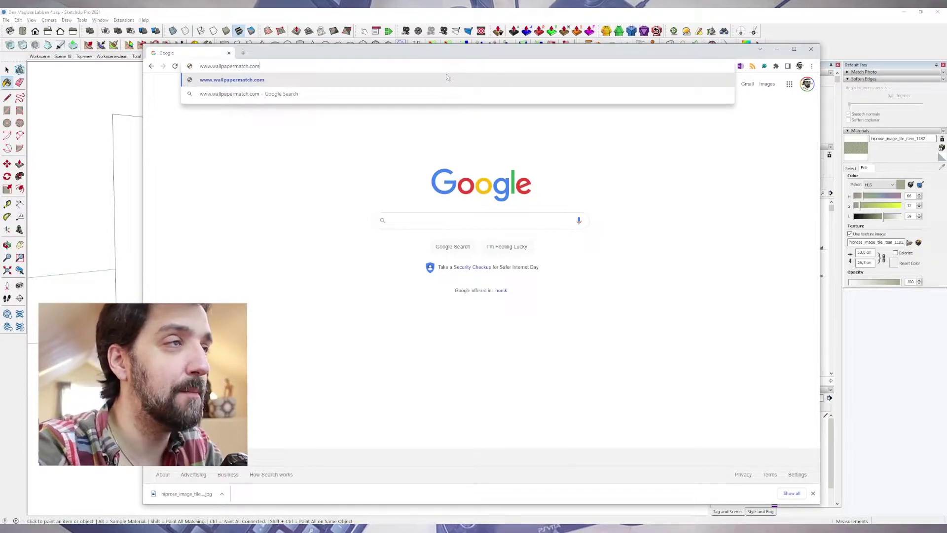
pyautogui.press('Return')
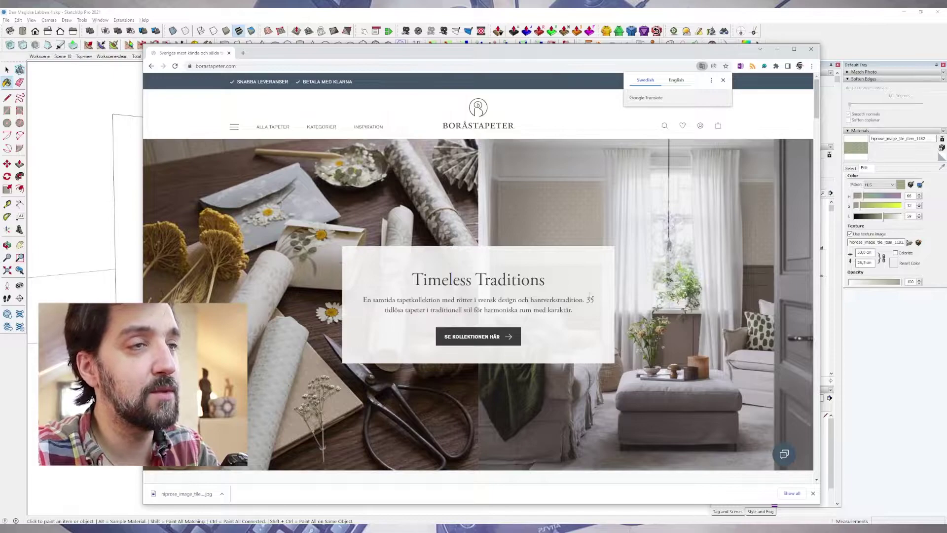
# Dismiss the translation offer and switch the site's language and currency to ENGLISH - GBP
pyautogui.click(724, 80)
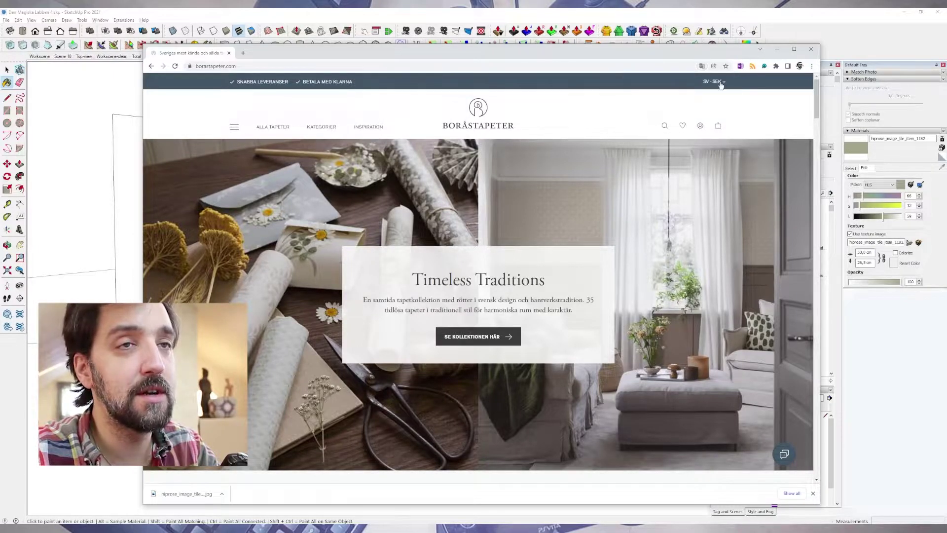
pyautogui.click(717, 82)
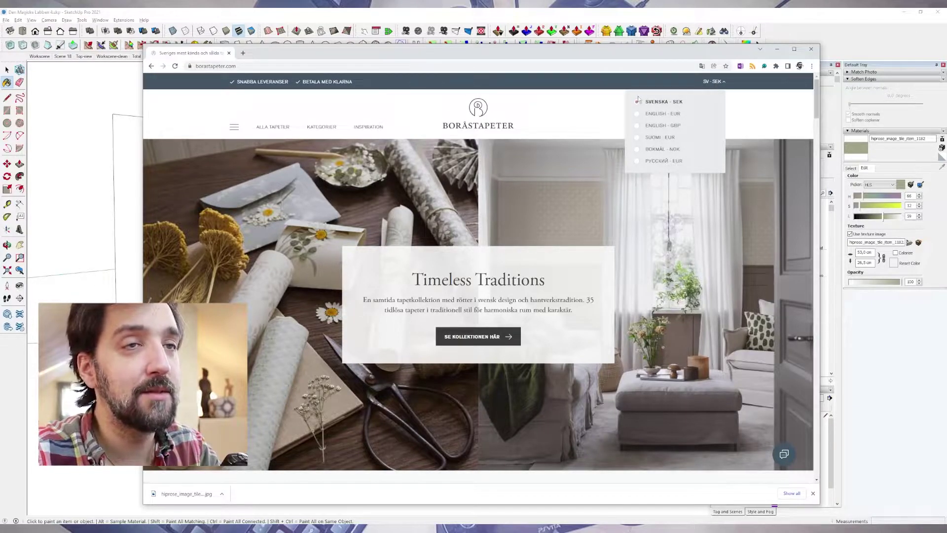
pyautogui.click(639, 128)
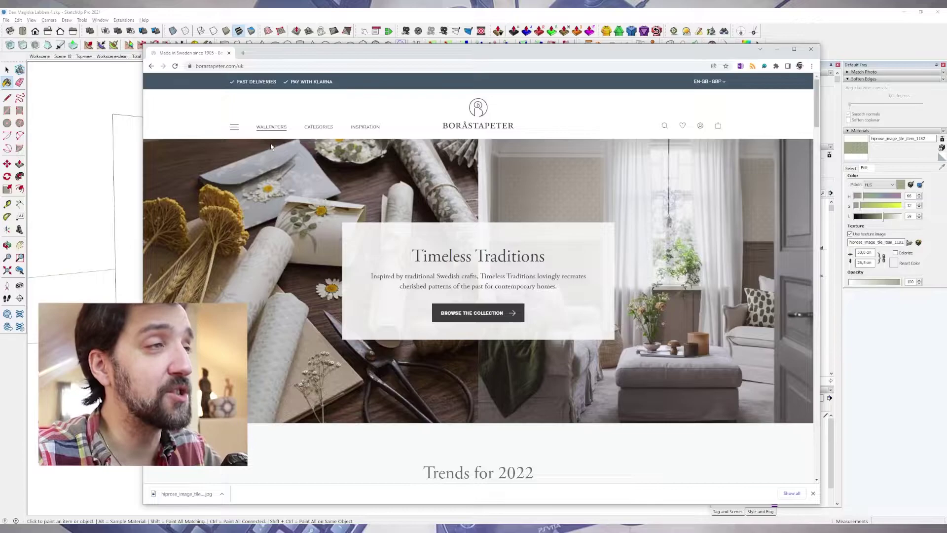
# Open the WALLPAPERS listing and filter it by the Art Deco style
pyautogui.click(271, 127)
pyautogui.scroll(-5, 442, 299)
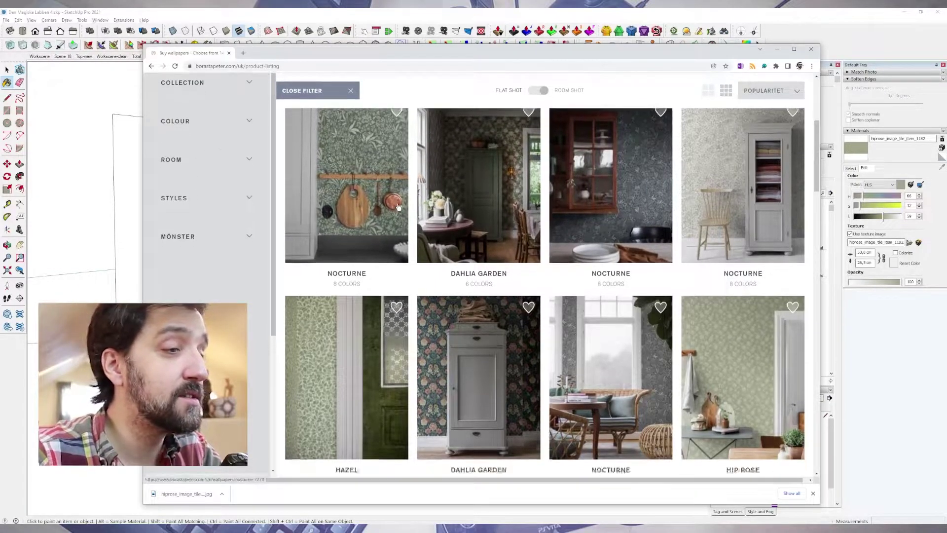
pyautogui.scroll(2, 237, 183)
pyautogui.click(190, 207)
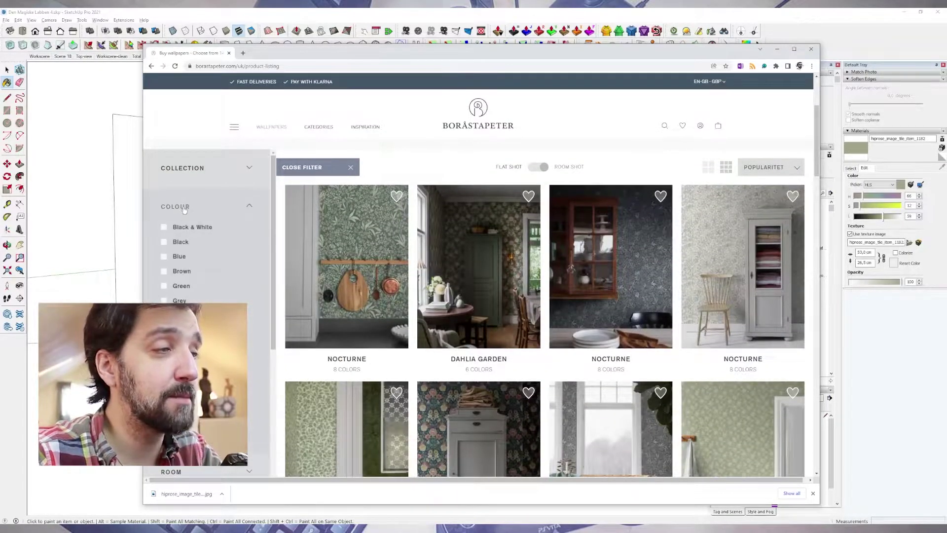
pyautogui.click(197, 286)
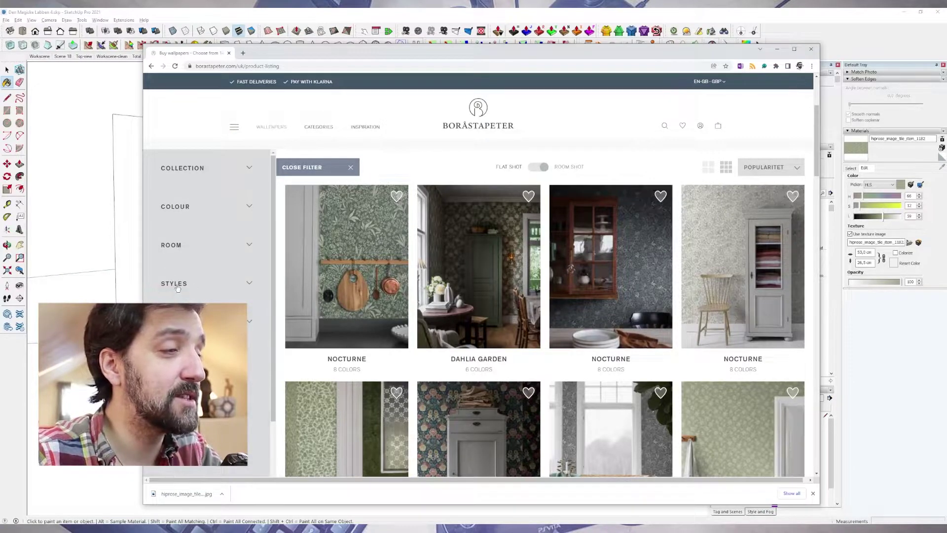
pyautogui.click(177, 286)
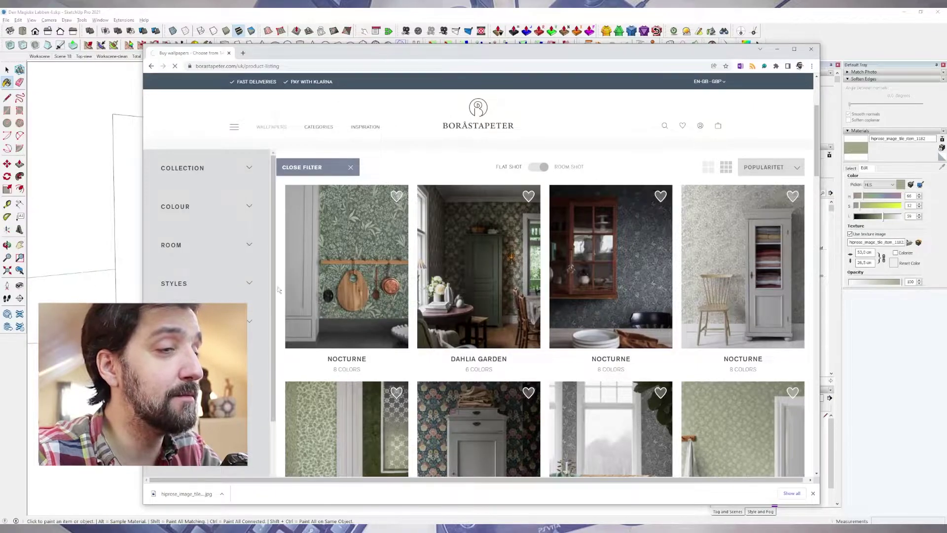
pyautogui.click(200, 289)
pyautogui.scroll(-8, 423, 288)
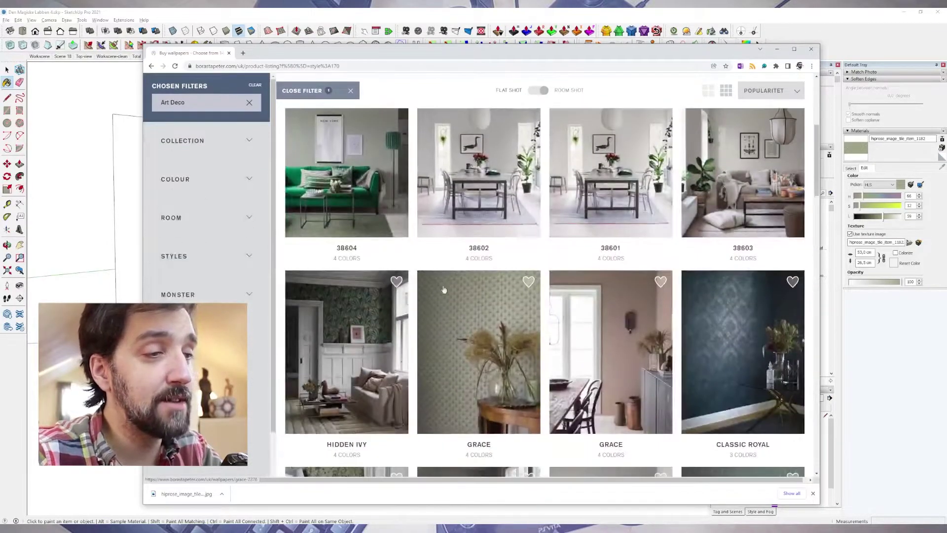
pyautogui.scroll(2, 561, 274)
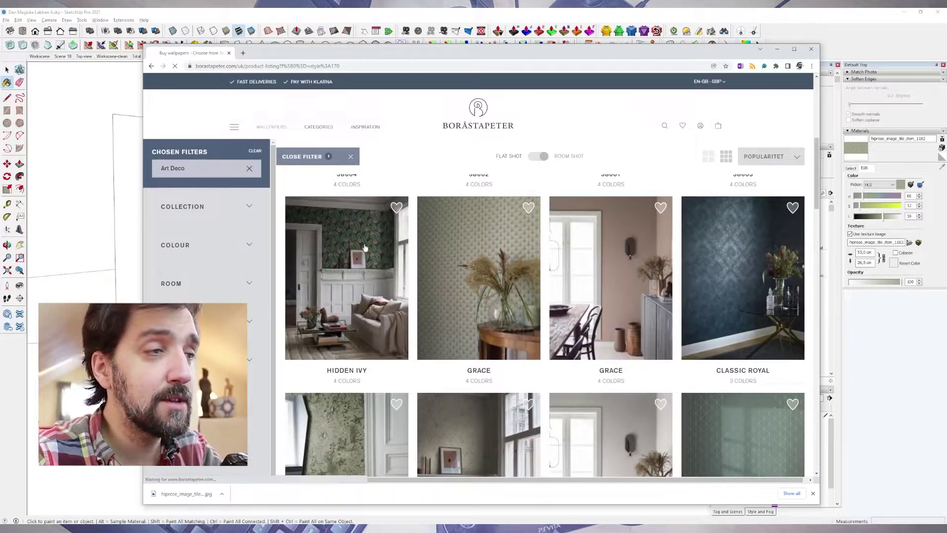
# Open the Hidden Ivy product page and expand Specifications to read the 0.53 m roll width
pyautogui.click(395, 251)
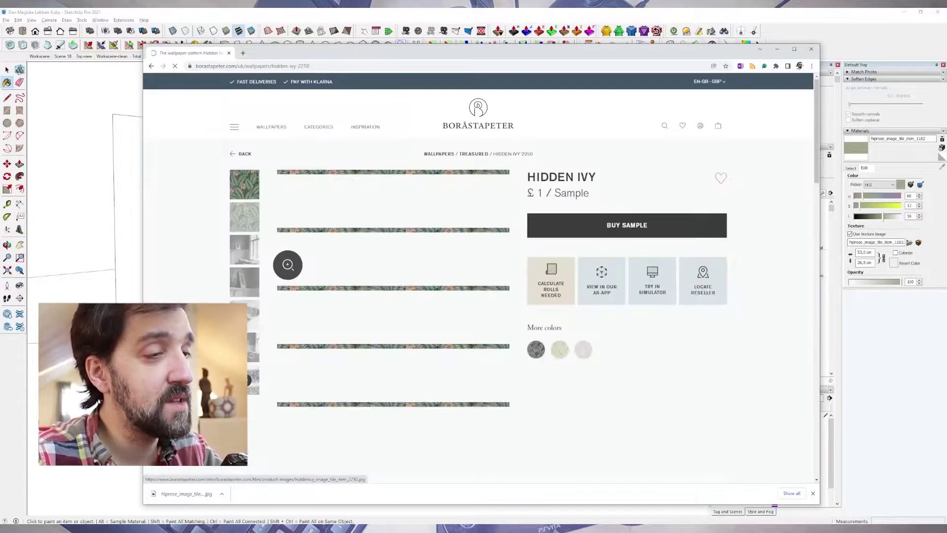
pyautogui.scroll(-4, 444, 281)
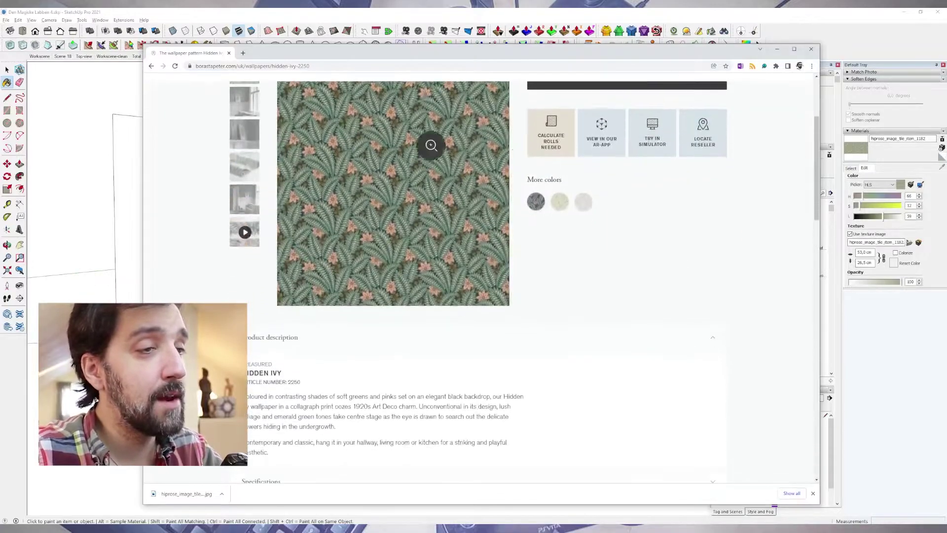
pyautogui.scroll(4, 477, 245)
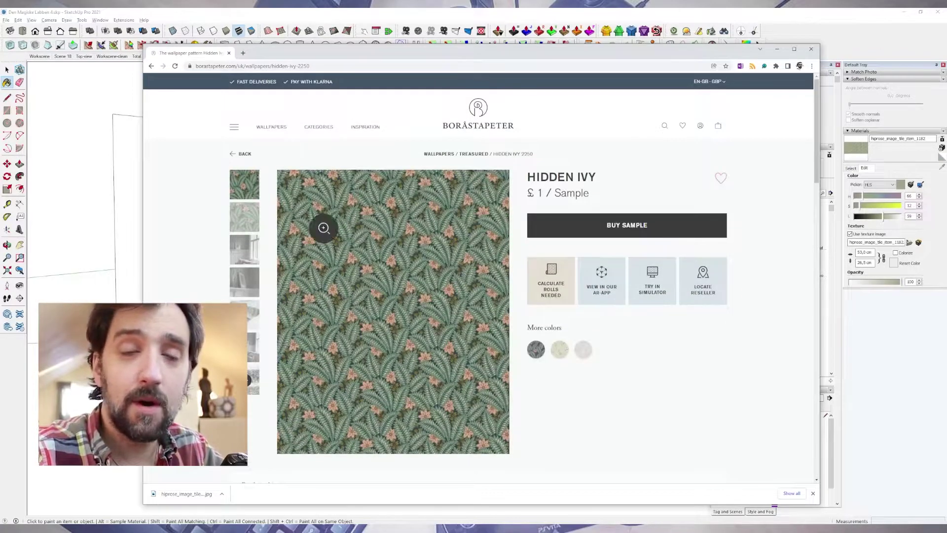
pyautogui.scroll(-5, 395, 298)
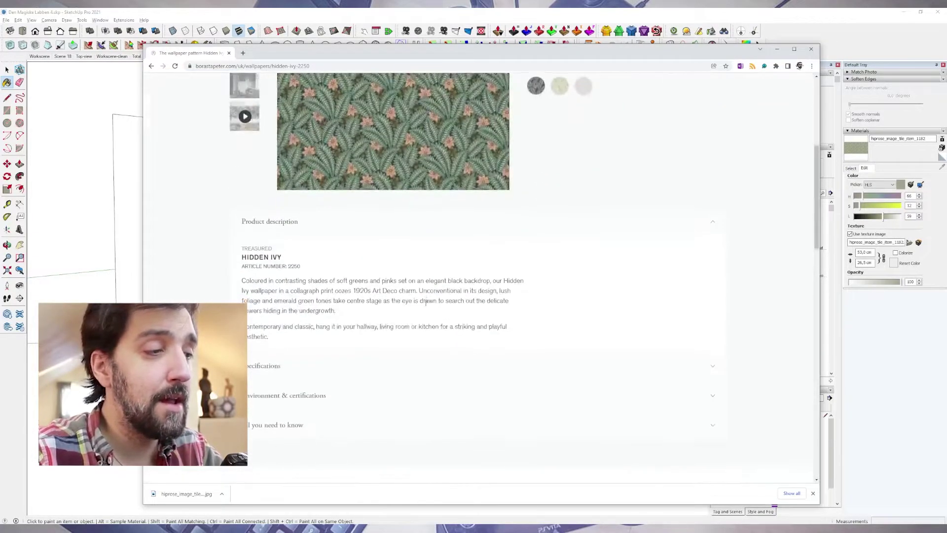
pyautogui.scroll(1, 359, 263)
pyautogui.click(359, 261)
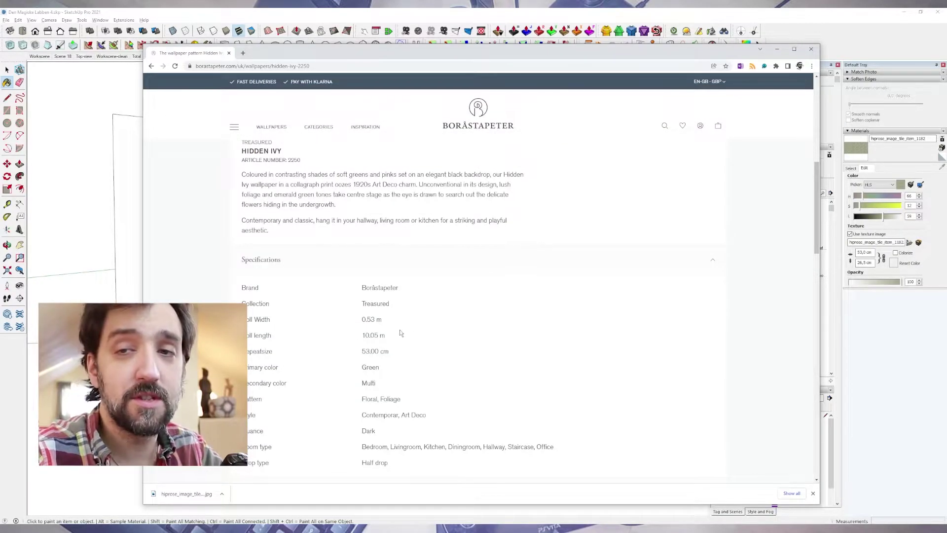
# Bring up the context menu for the Hidden Ivy pattern image
pyautogui.scroll(2, 430, 328)
pyautogui.scroll(5, 434, 323)
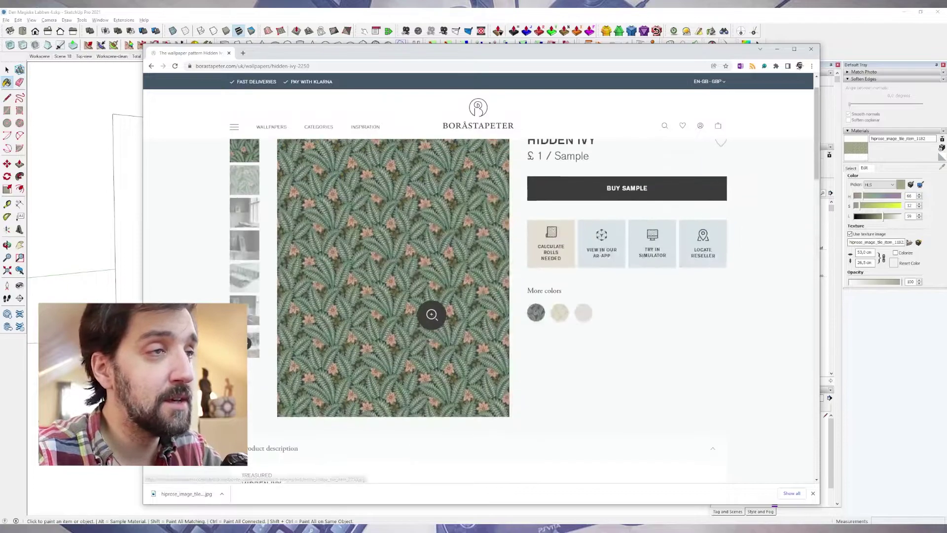
pyautogui.rightClick(362, 229)
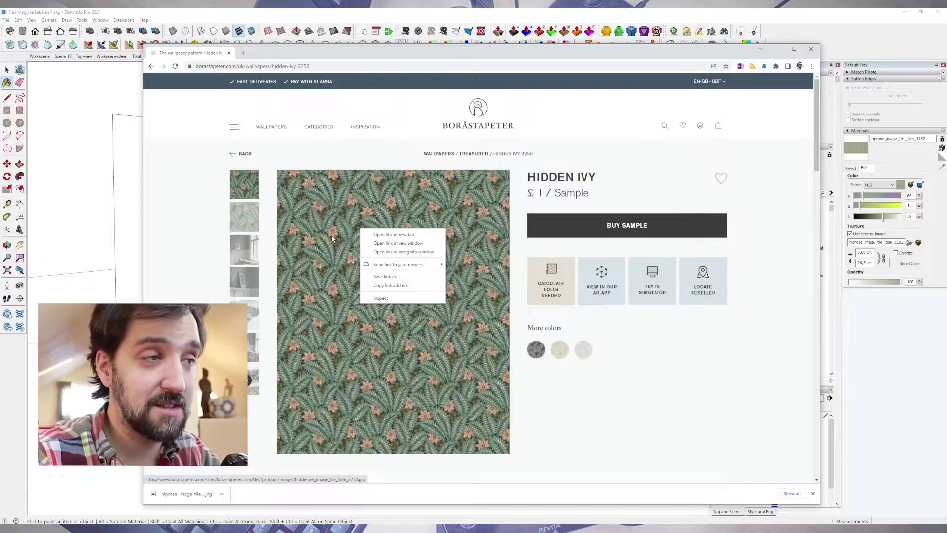
# Inspect the Hidden Ivy image element to preview its 1600 × 800 tile source
pyautogui.rightClick(333, 238)
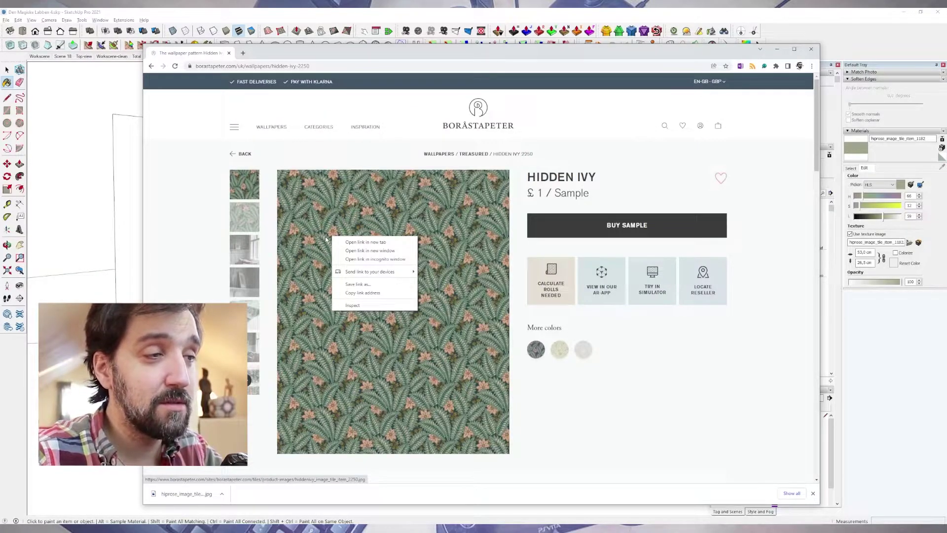
pyautogui.click(353, 305)
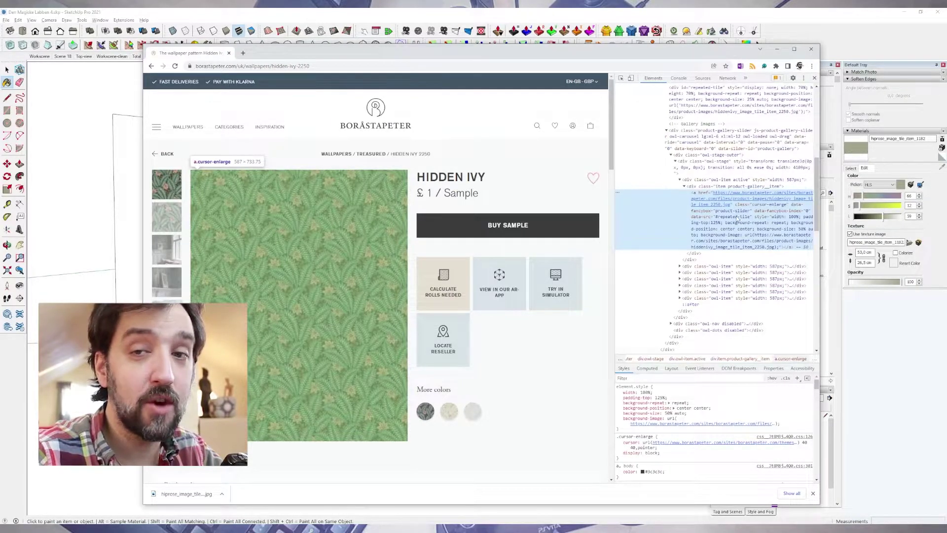
pyautogui.moveTo(729, 206)
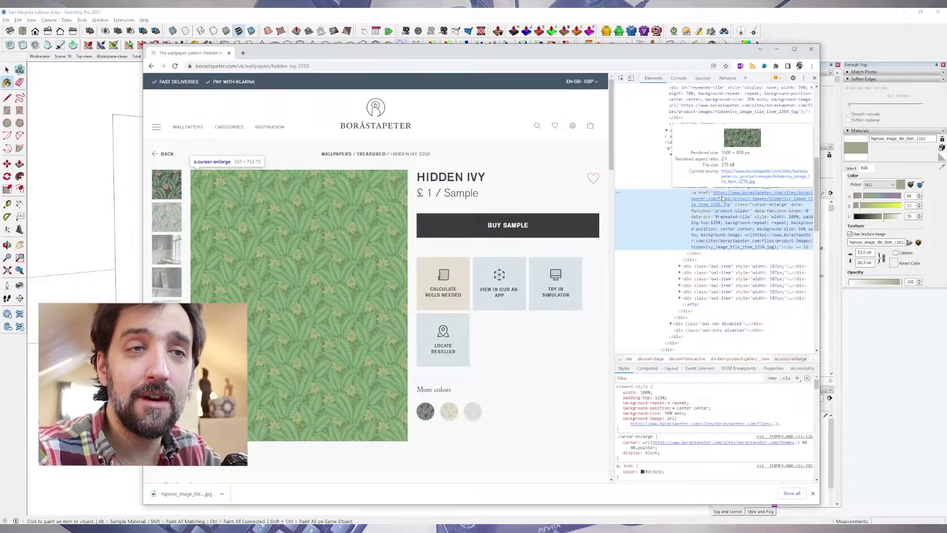
# Open the full Hidden Ivy tile image in a new tab and save it to disk
pyautogui.rightClick(723, 198)
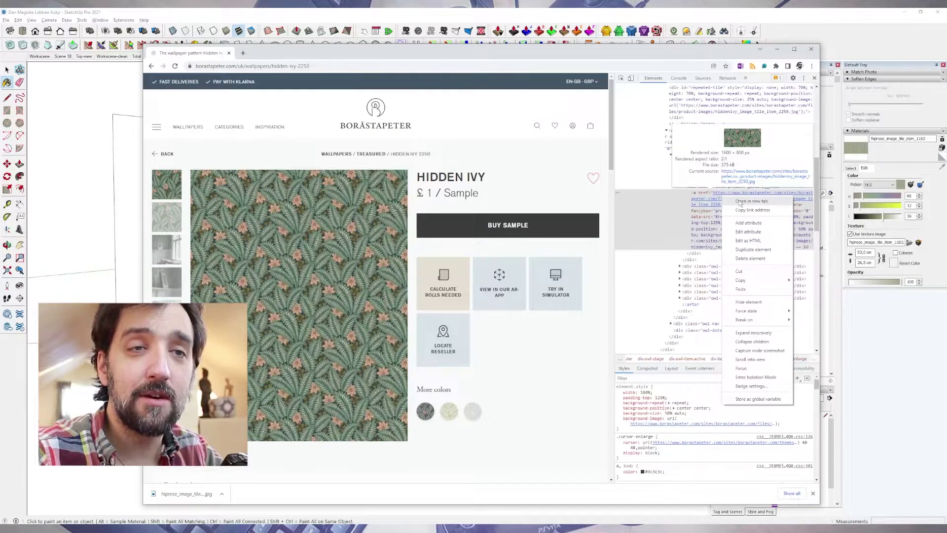
pyautogui.click(745, 202)
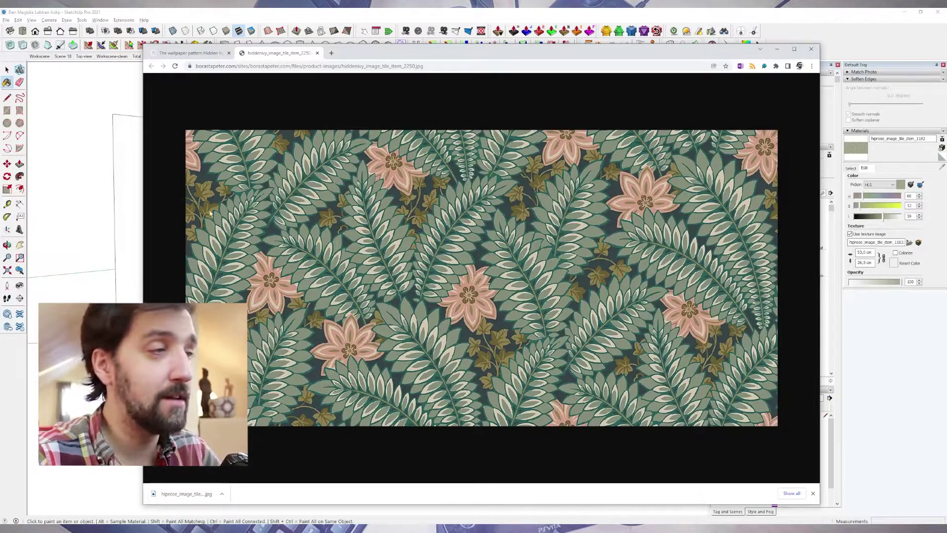
pyautogui.rightClick(310, 191)
pyautogui.click(382, 209)
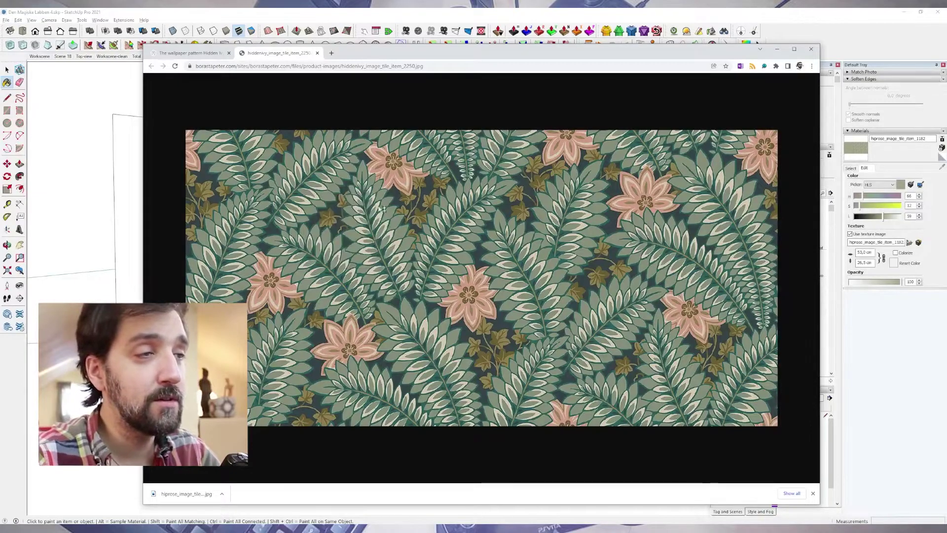
pyautogui.press('Return')
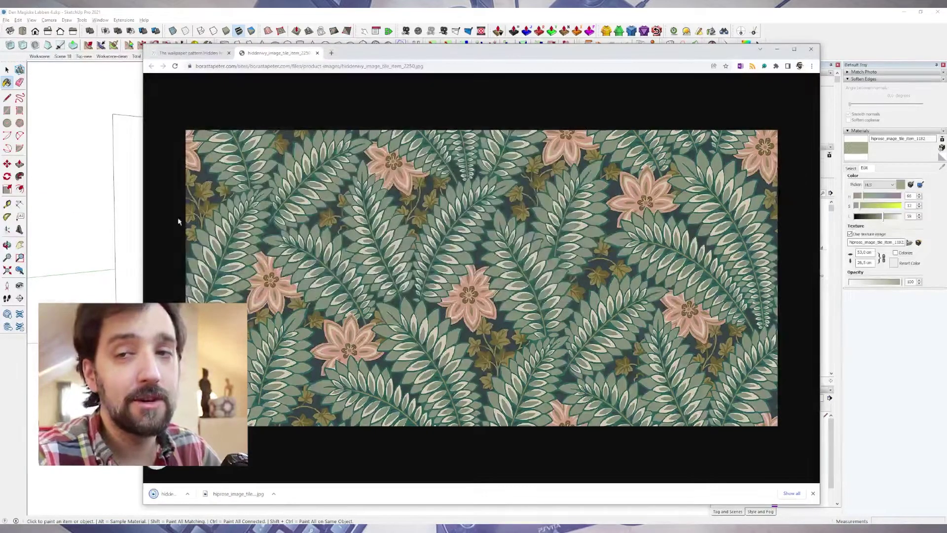
# Paste the Hidden Ivy image onto the wall left of the door and scale it to 0.27
pyautogui.hotkey('alt', 'Tab')
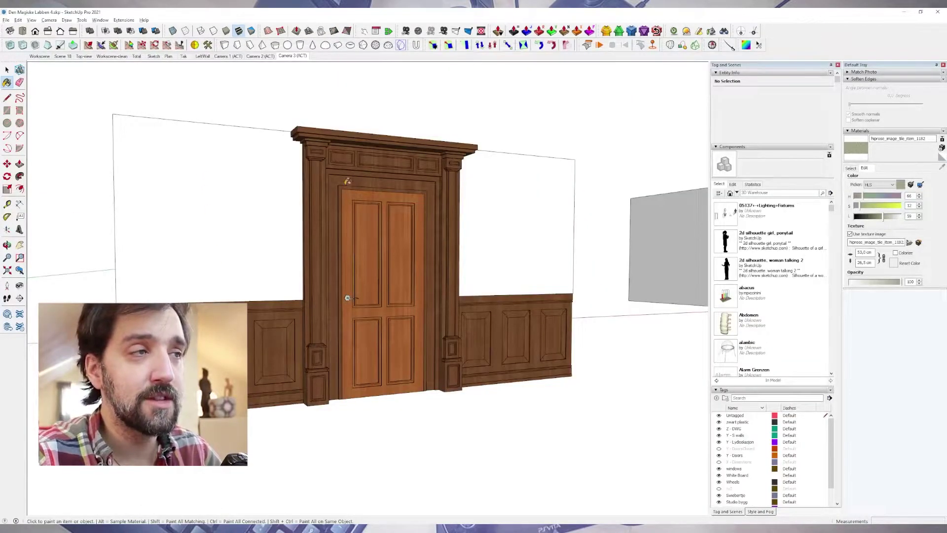
pyautogui.press('space')
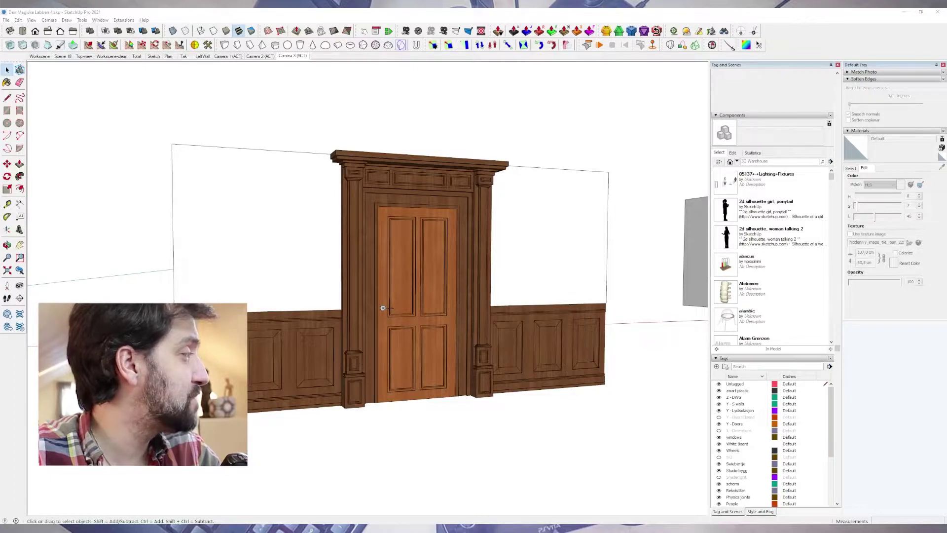
pyautogui.hotkey('ctrl', 'v')
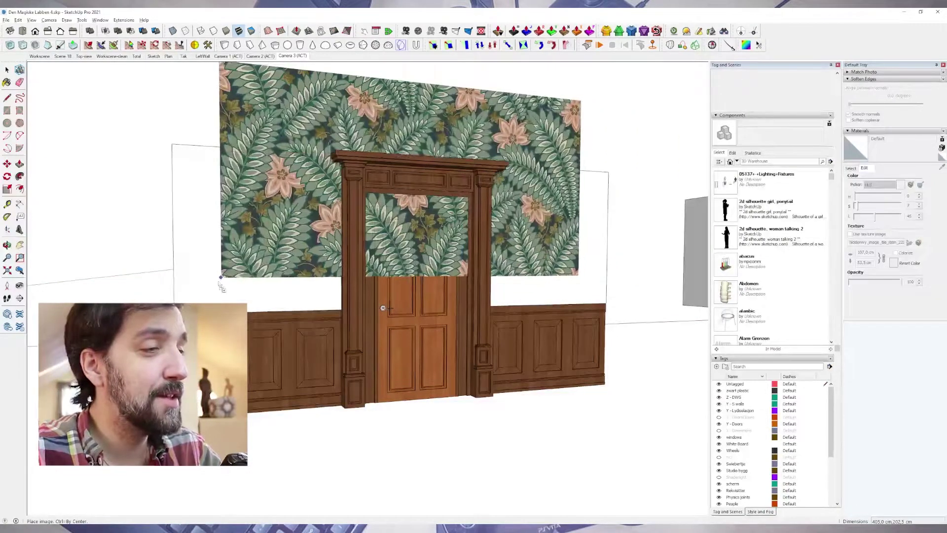
pyautogui.click(187, 299)
pyautogui.press('s')
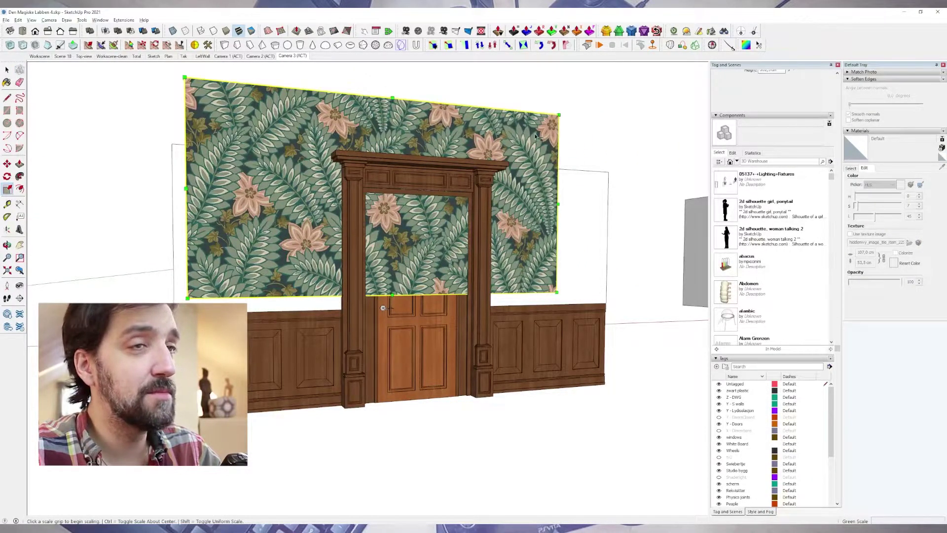
pyautogui.moveTo(559, 115); pyautogui.dragTo(297, 236)
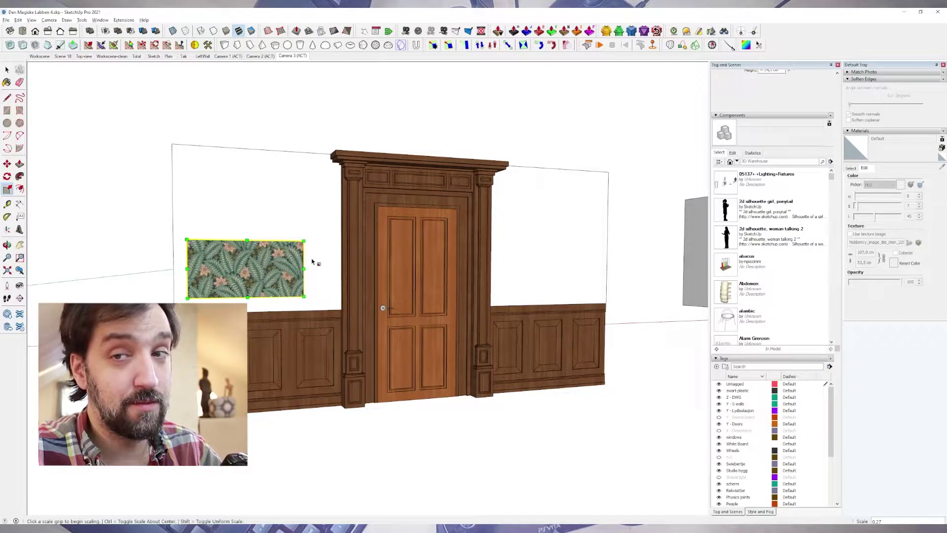
pyautogui.press('space')
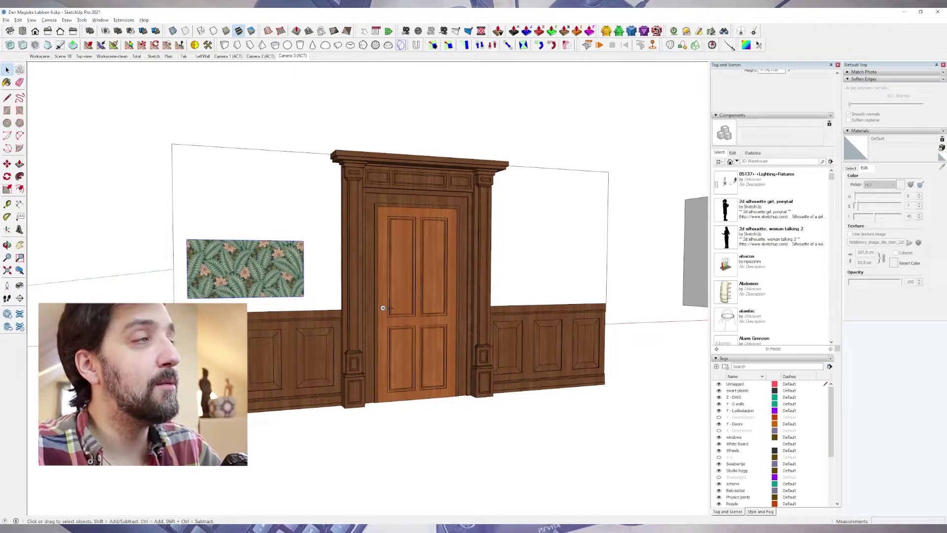
# Explode the image into a textured face, sample its Hidden Ivy material, then delete the face
pyautogui.rightClick(225, 265)
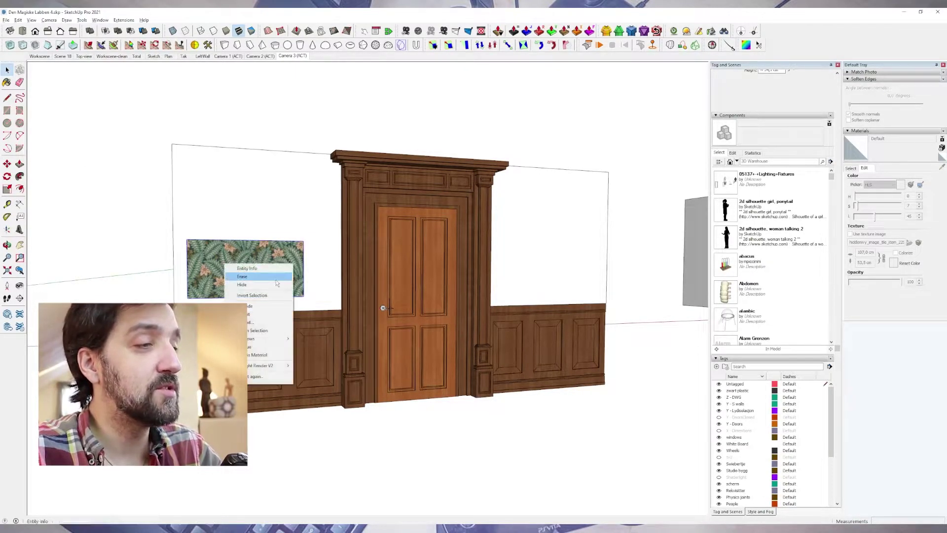
pyautogui.click(286, 308)
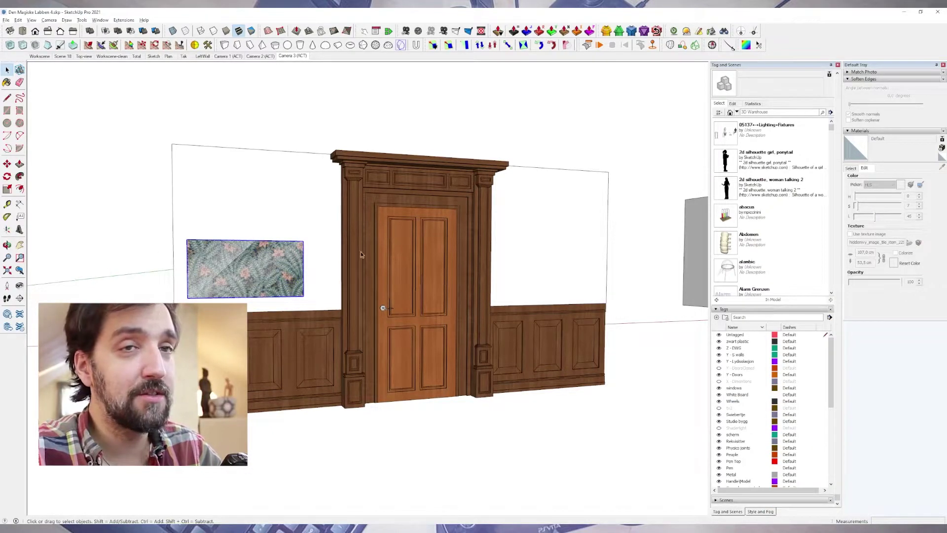
pyautogui.scroll(2, 244, 247)
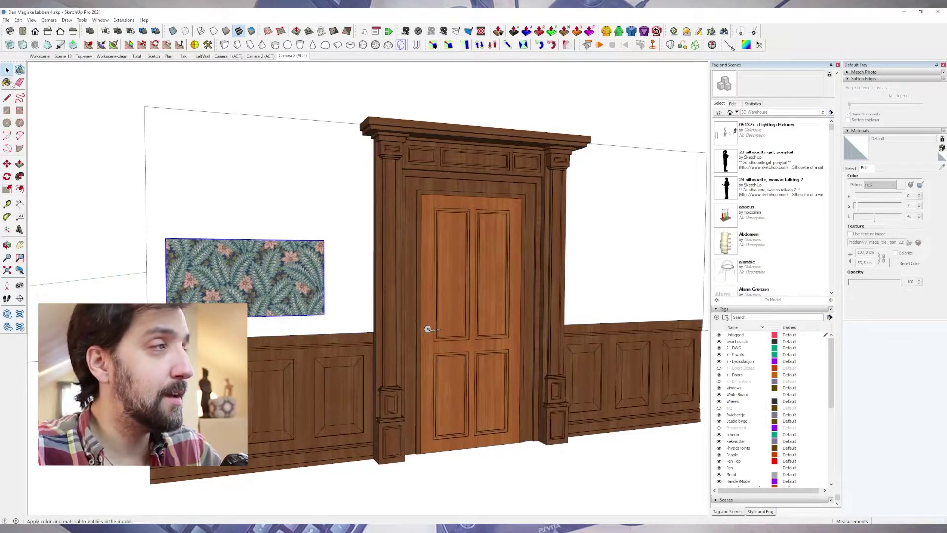
pyautogui.click(7, 82)
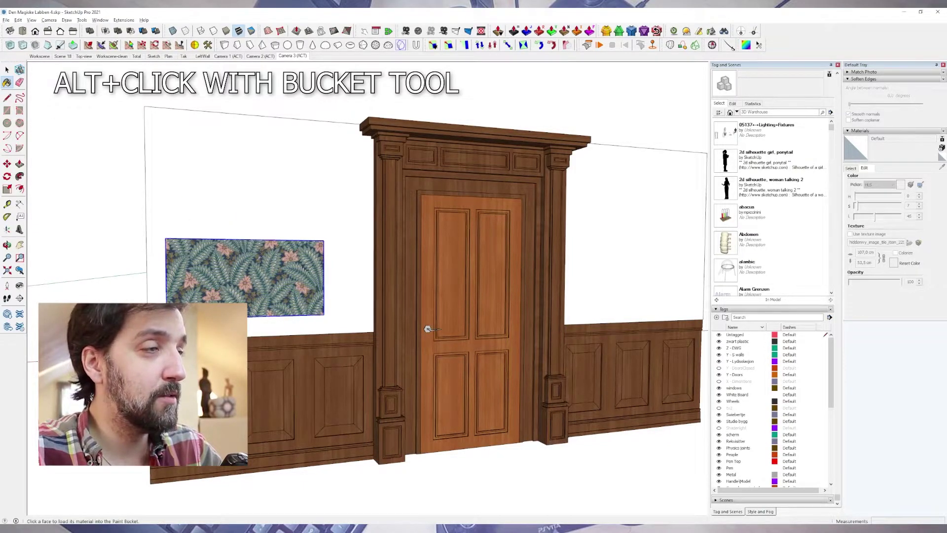
pyautogui.keyDown('alt'); pyautogui.click(254, 251); pyautogui.keyUp('alt')
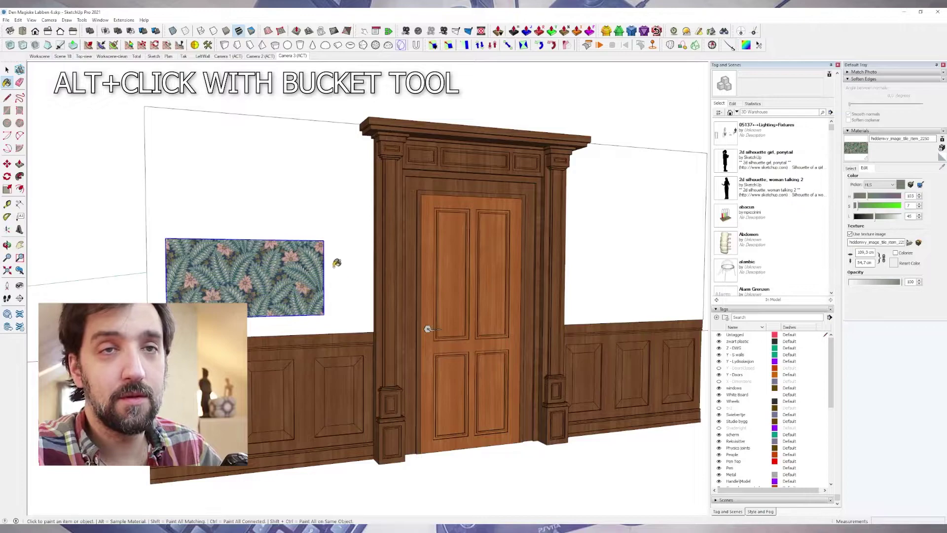
pyautogui.press('space')
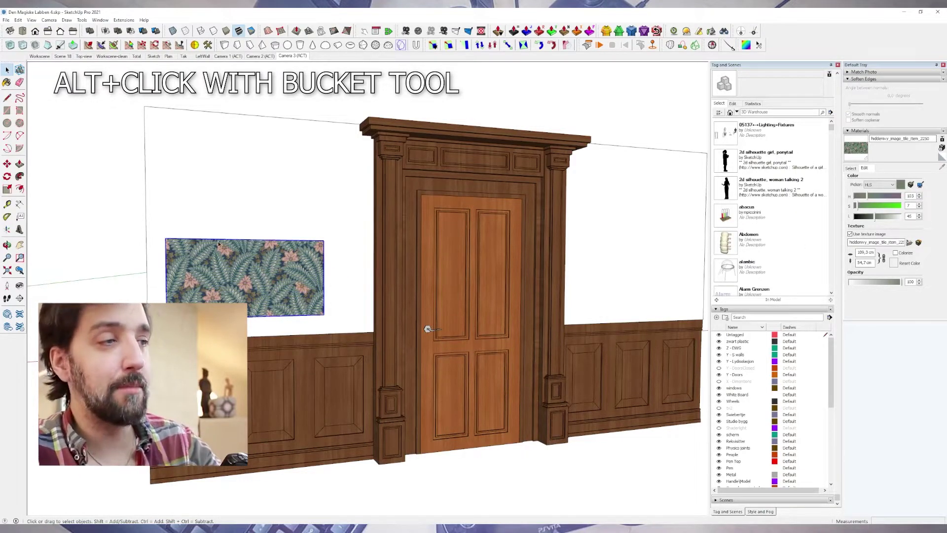
pyautogui.press('Delete')
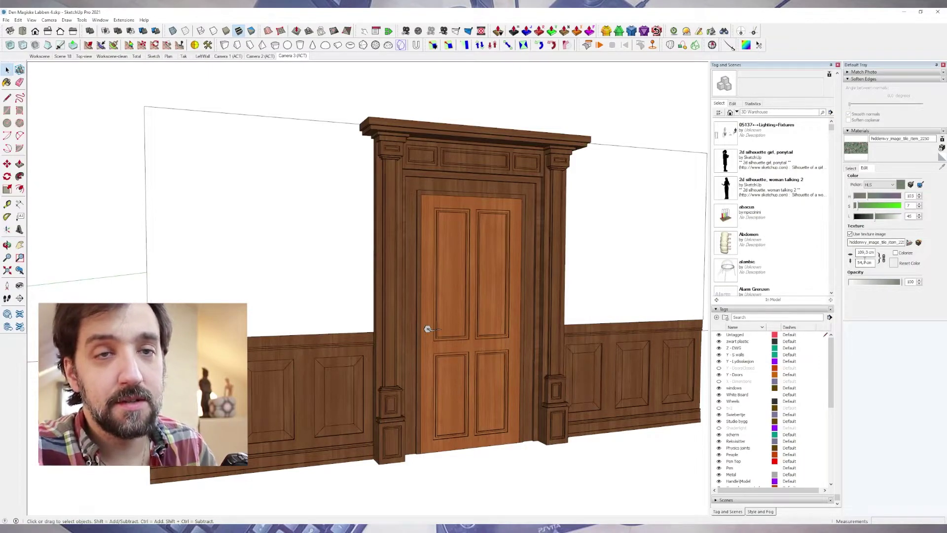
# Set the Hidden Ivy texture width to 53 cm, giving a 53 × 26.5 cm tile
pyautogui.write('53')
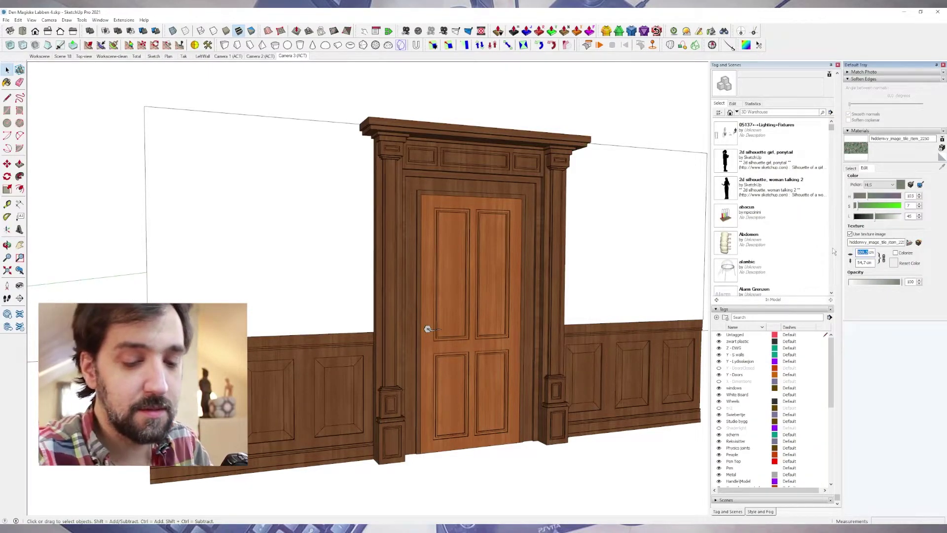
pyautogui.press('Return')
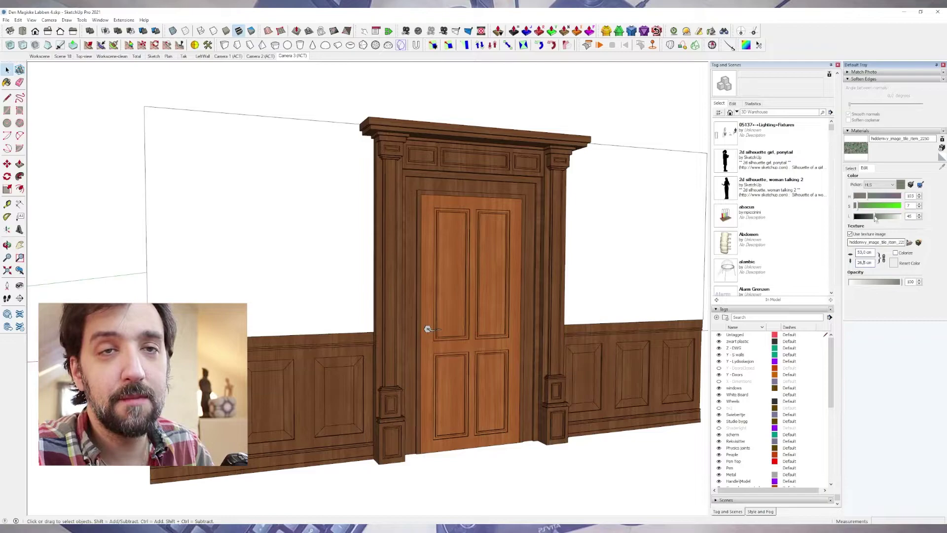
pyautogui.doubleClick(861, 252)
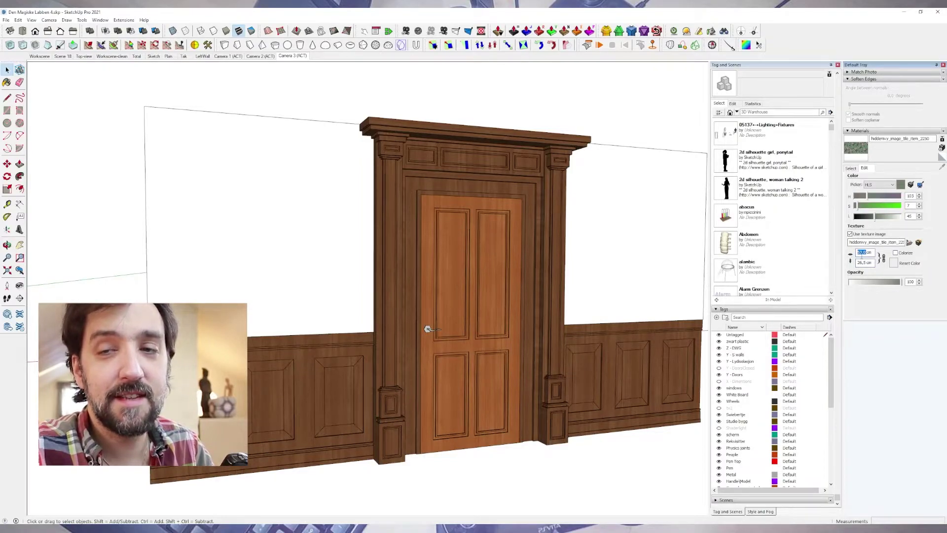
pyautogui.click(861, 252)
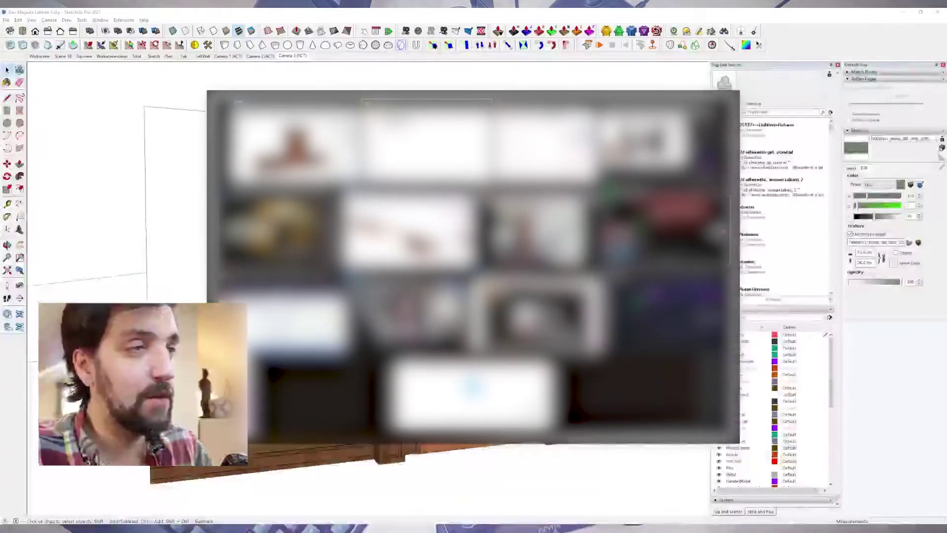
pyautogui.hotkey('alt', 'Tab')
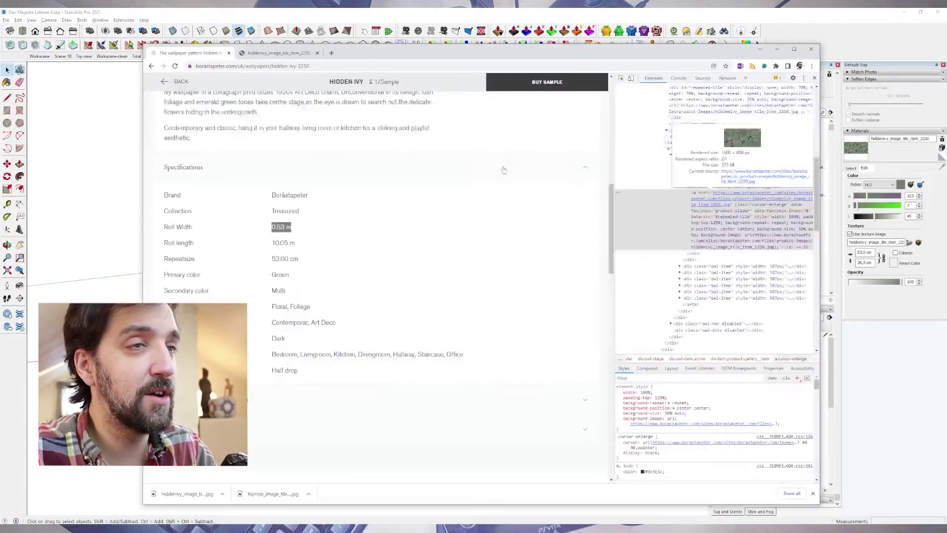
pyautogui.scroll(10, 386, 203)
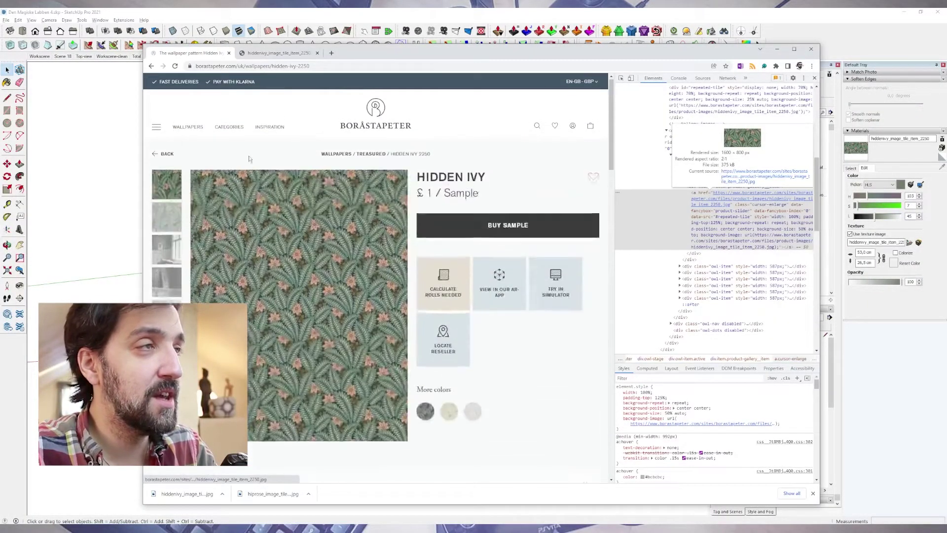
pyautogui.scroll(-10, 331, 256)
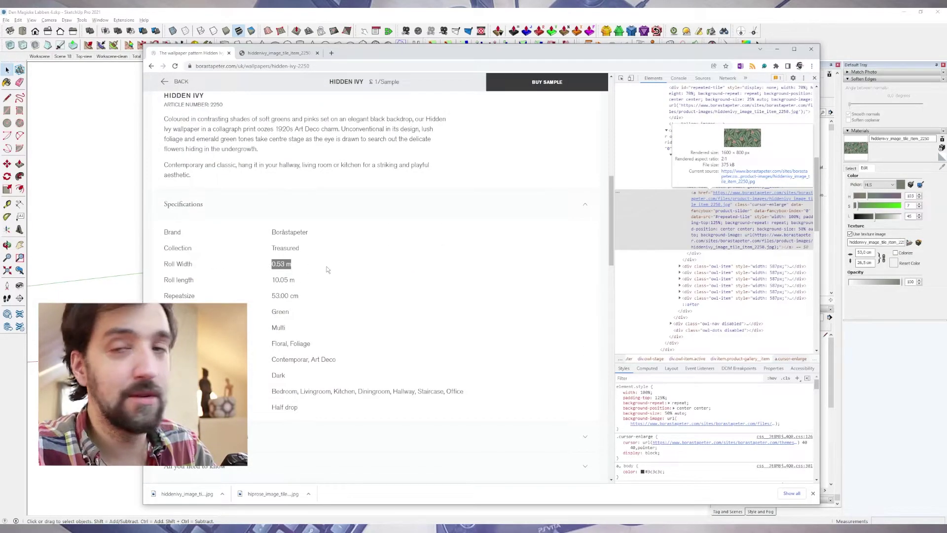
pyautogui.click(899, 96)
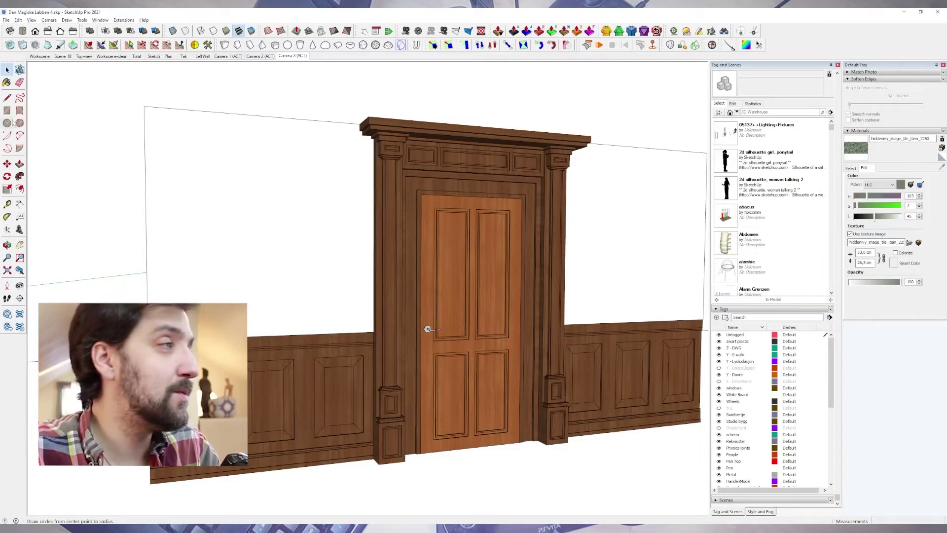
# Paint the upper walls left and right of the door with Hidden Ivy, then orbit to view them
pyautogui.click(7, 82)
pyautogui.click(225, 145)
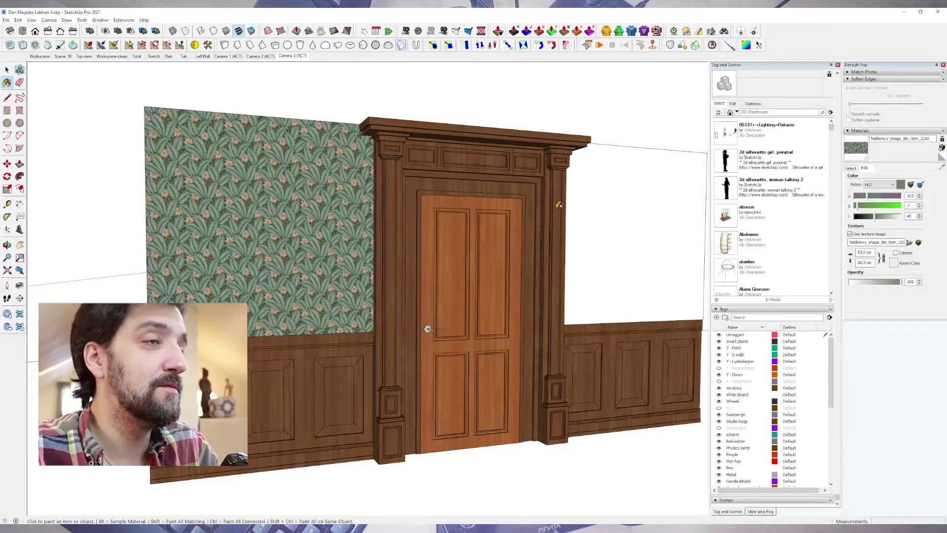
pyautogui.click(601, 209)
pyautogui.press('space')
pyautogui.moveTo(611, 220); pyautogui.dragTo(484, 206, button='middle')
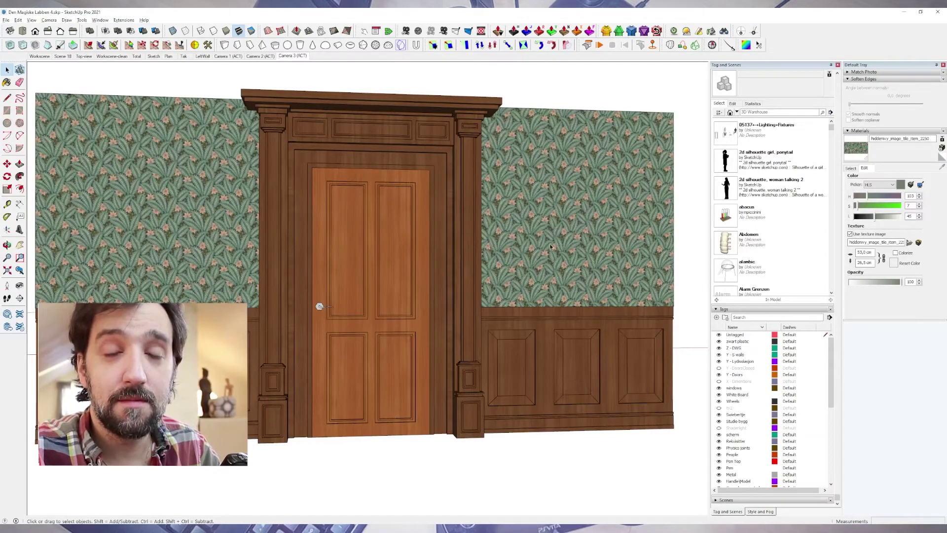
pyautogui.scroll(2, 399, 192)
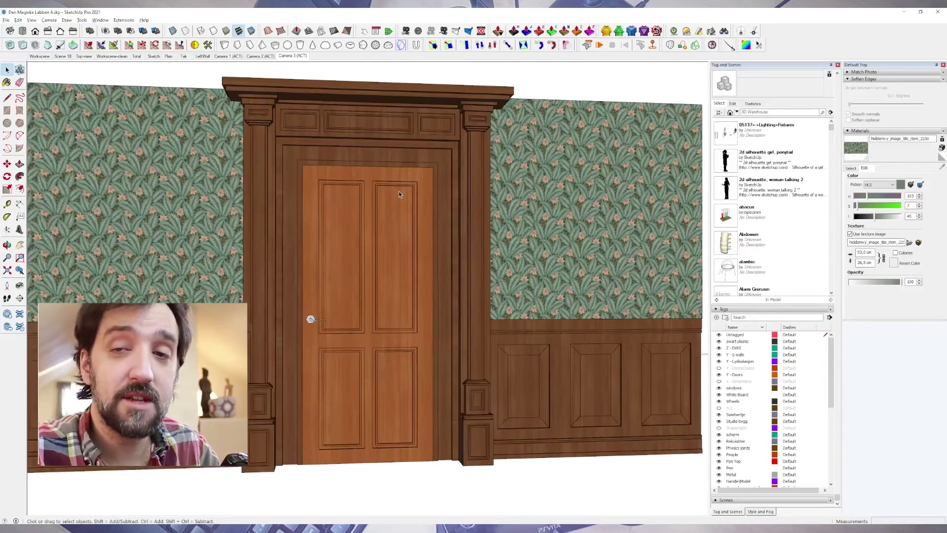